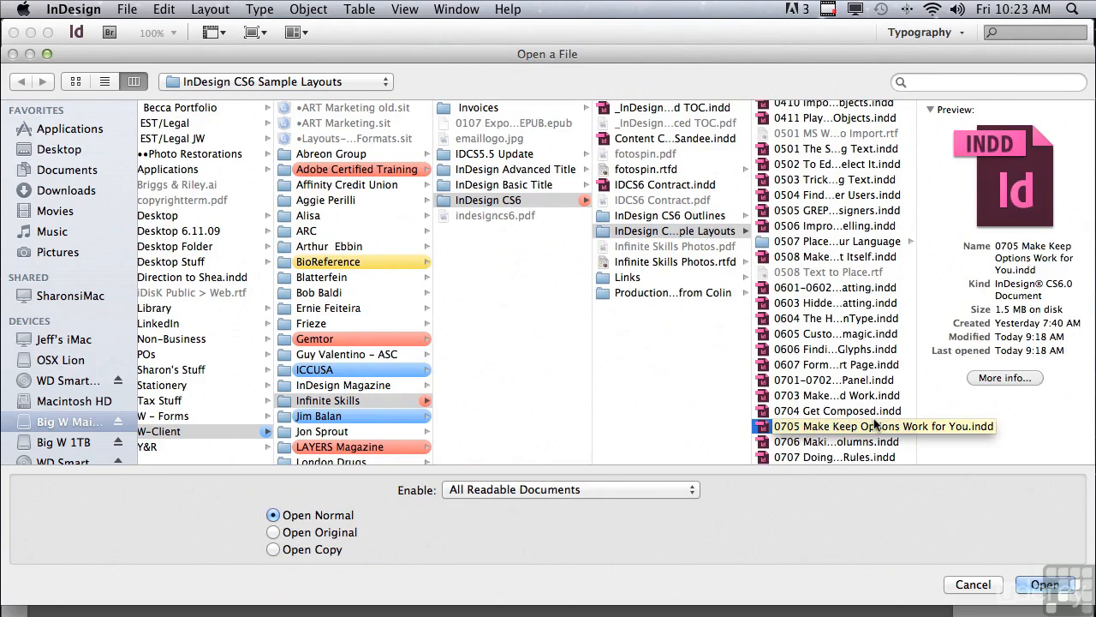
Open 0705 Make Keep Options Work for You.indd and select the subhead line "THIS IS A TWO LINE" at the end of the first column
click(1027, 586)
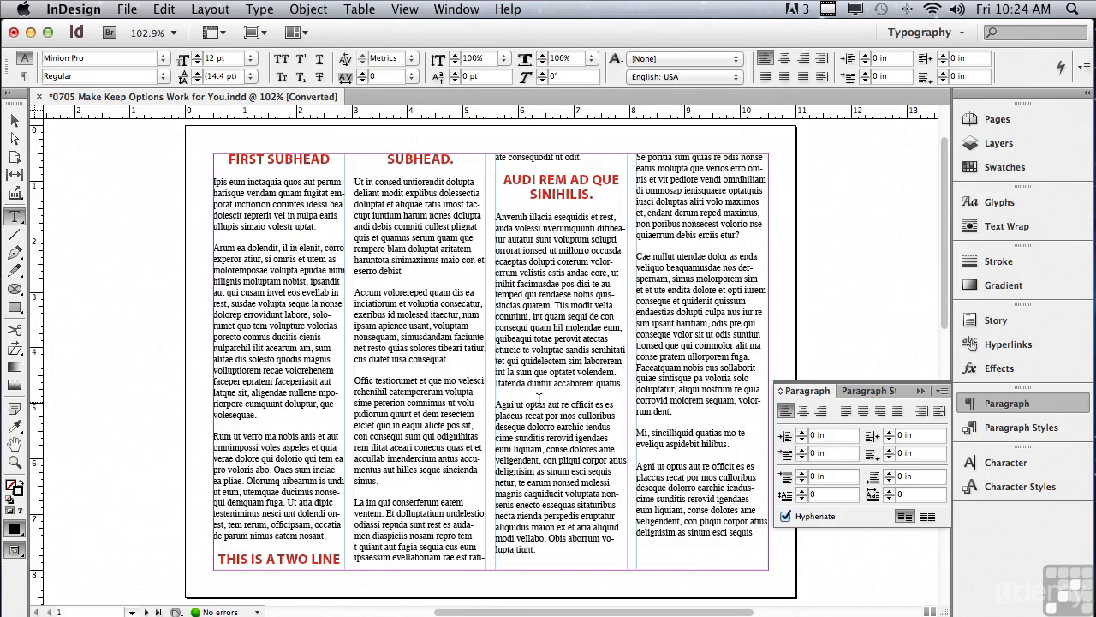
click(273, 558)
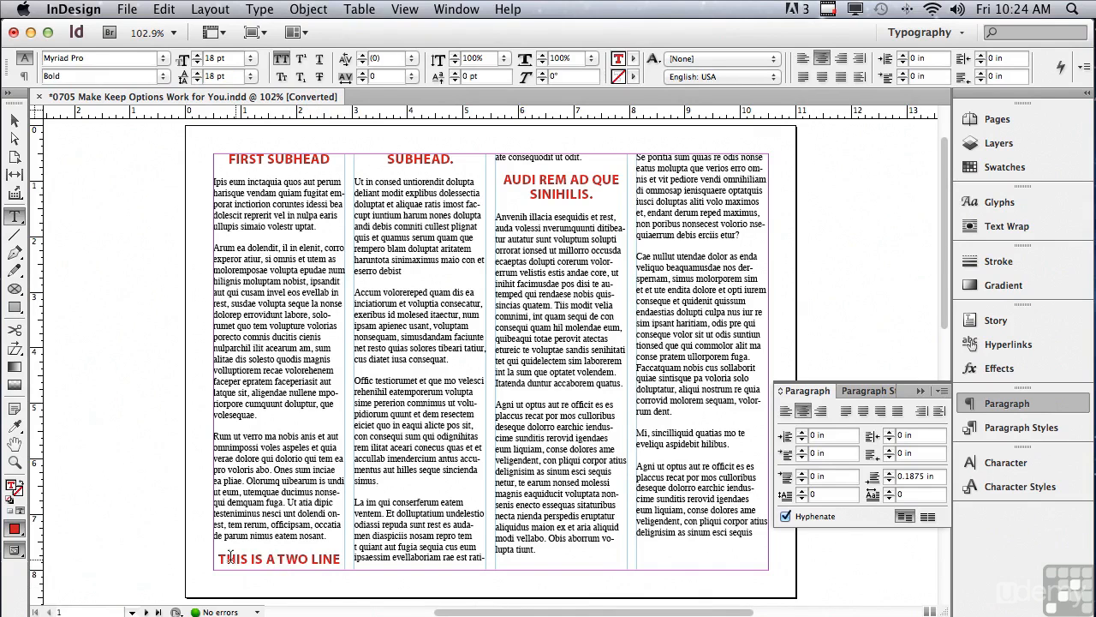
drag(217, 559, 316, 572)
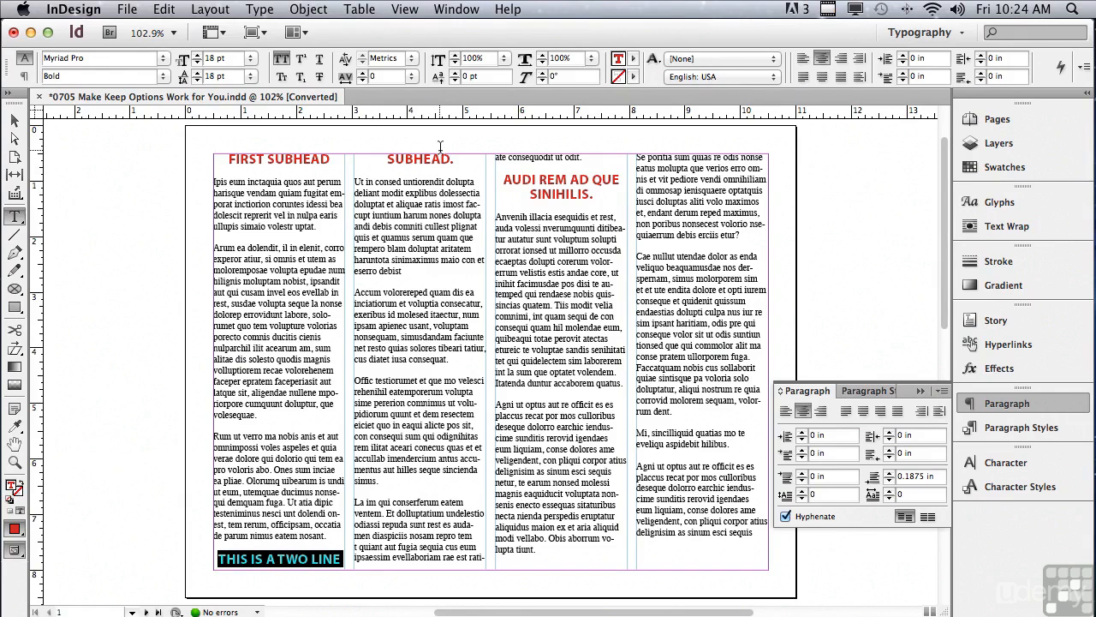
Lengthen the four-column text frame to 8 in high to test the subhead's flow, and shorten it back to 7.5 in
click(15, 121)
drag(492, 582, 491, 597)
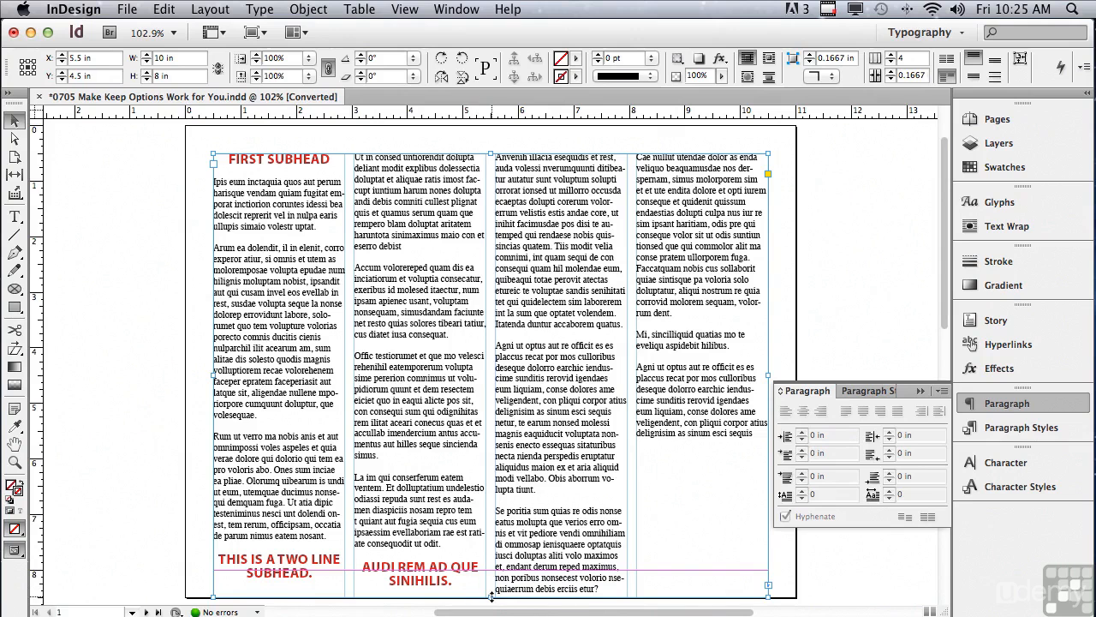
drag(489, 596, 489, 570)
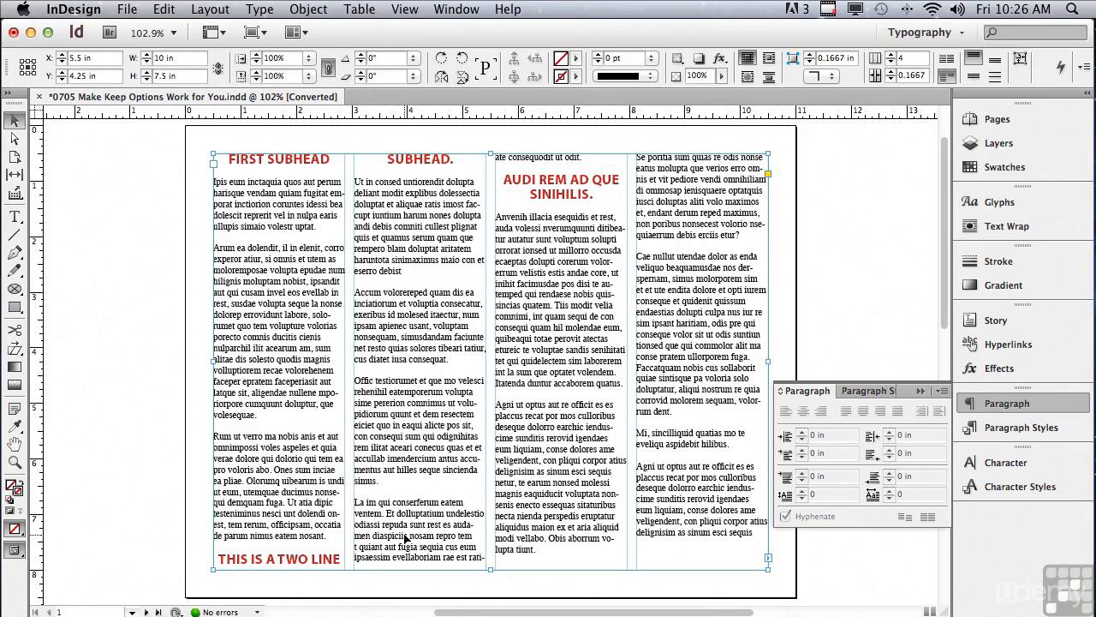
Set the body paragraph starting "La im qui" to keep lines together at the start and end of the paragraph, 2 lines each
double_click(426, 553)
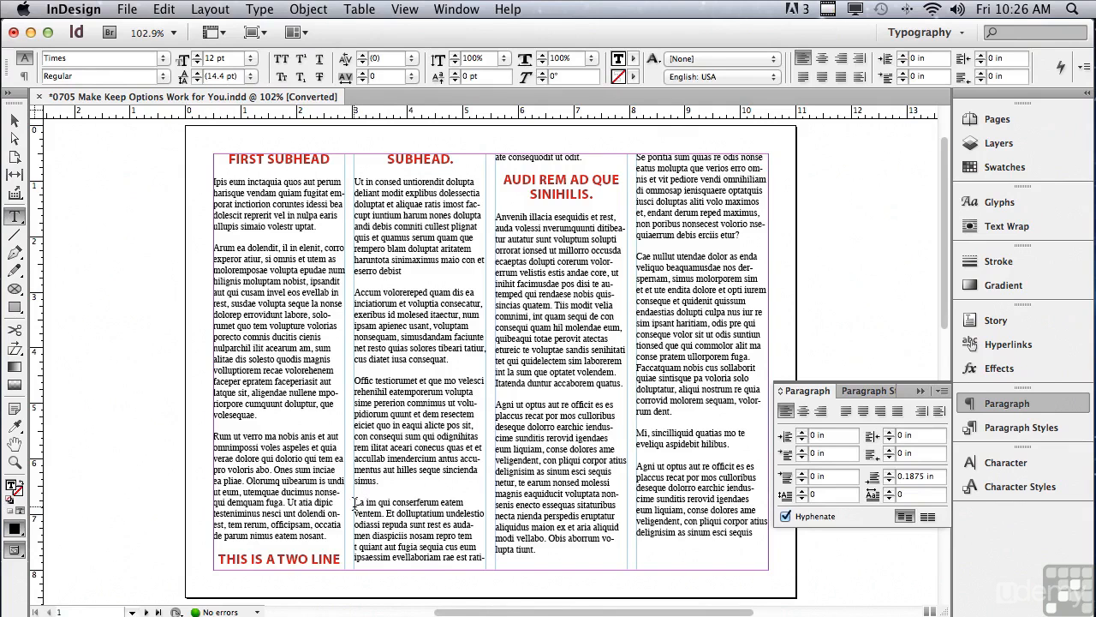
drag(356, 503, 587, 158)
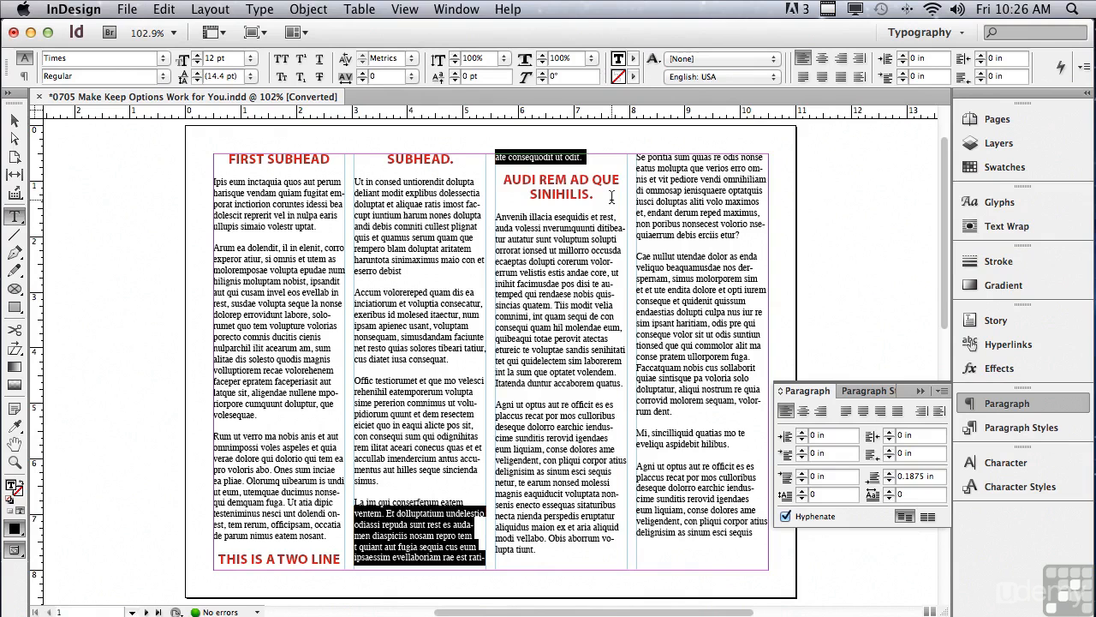
click(548, 157)
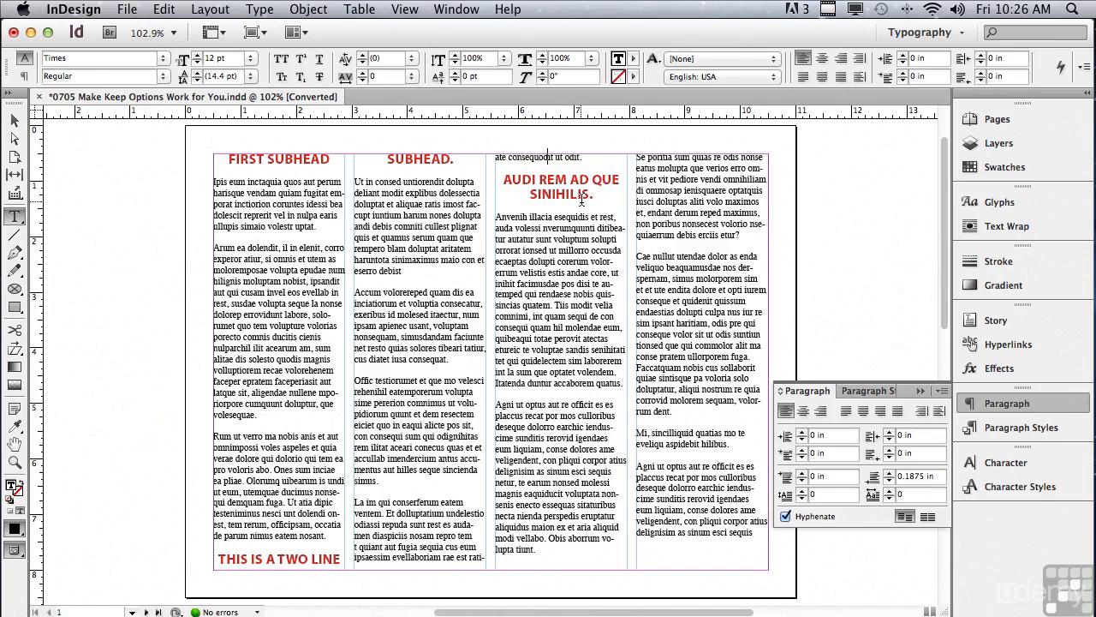
click(939, 393)
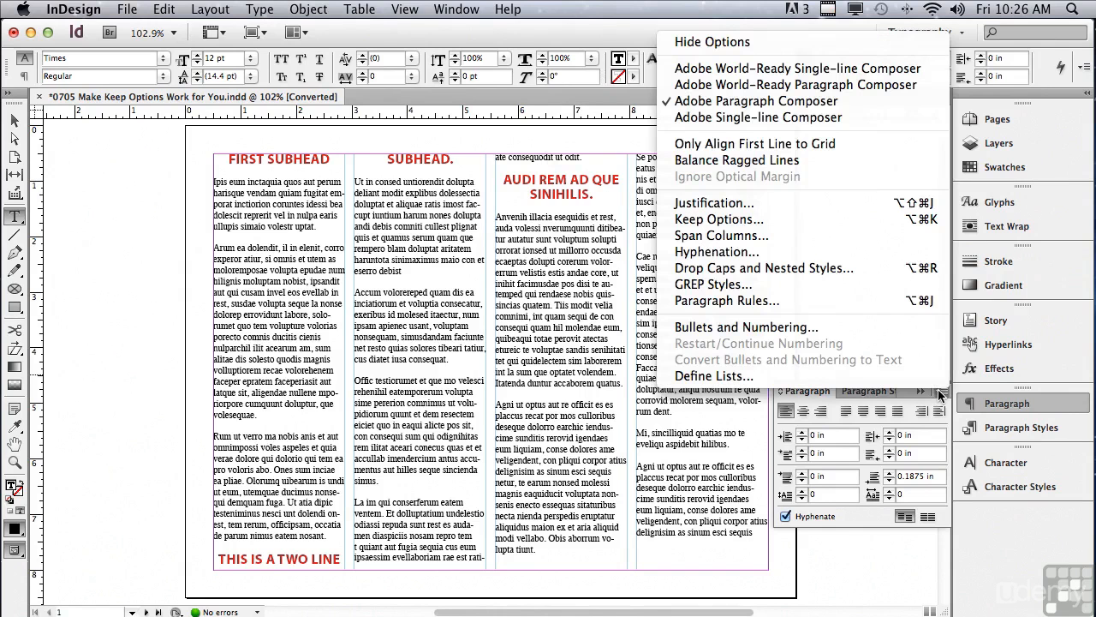
click(832, 224)
drag(490, 233, 487, 201)
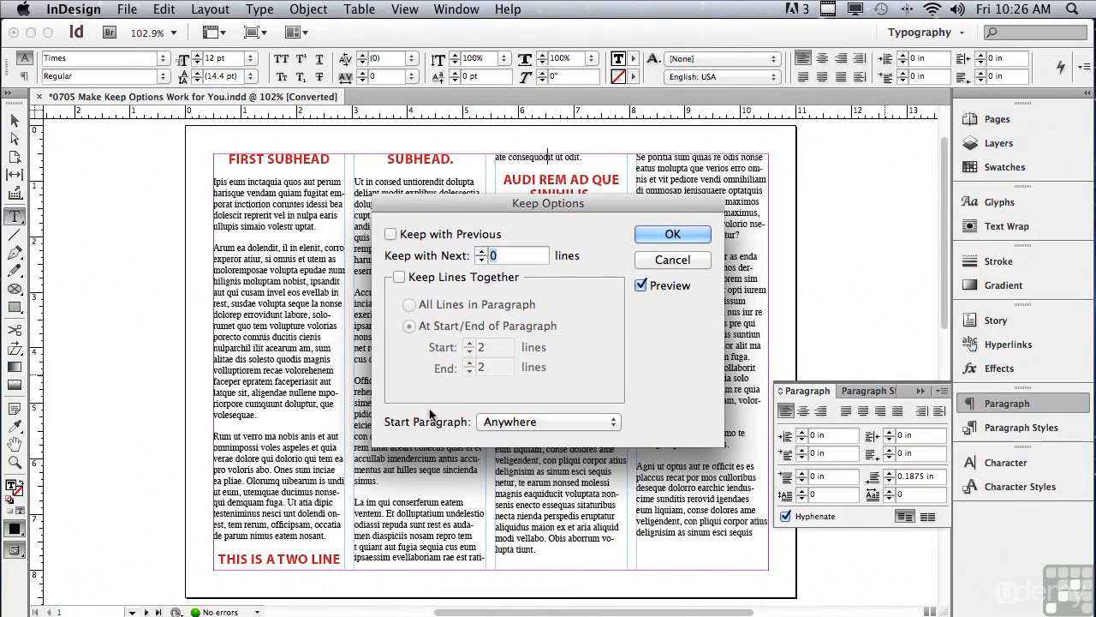
click(399, 276)
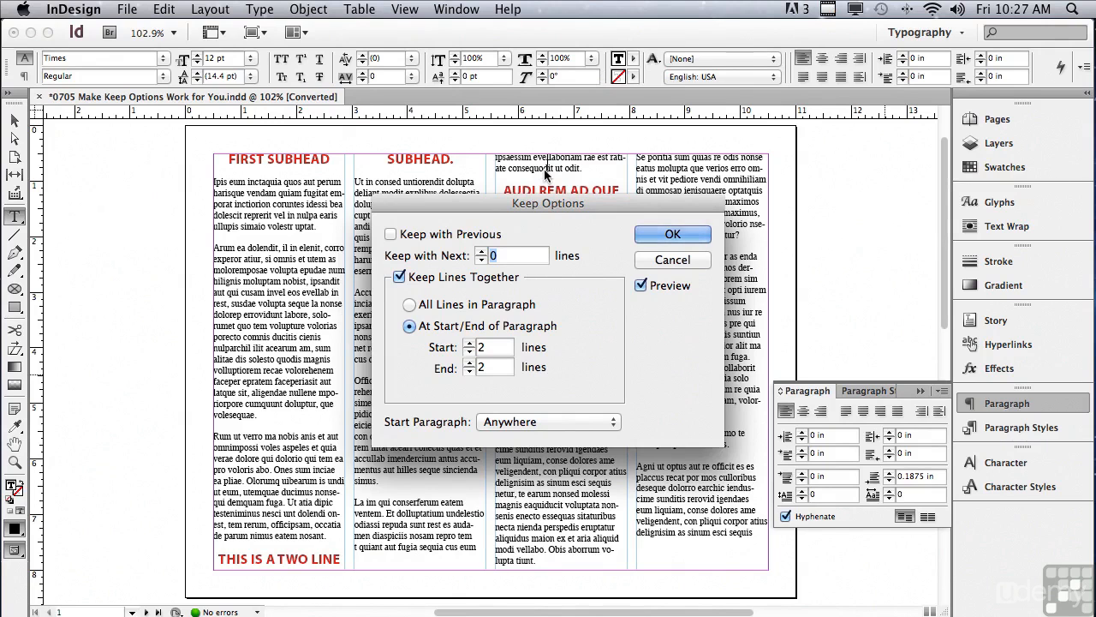
click(653, 229)
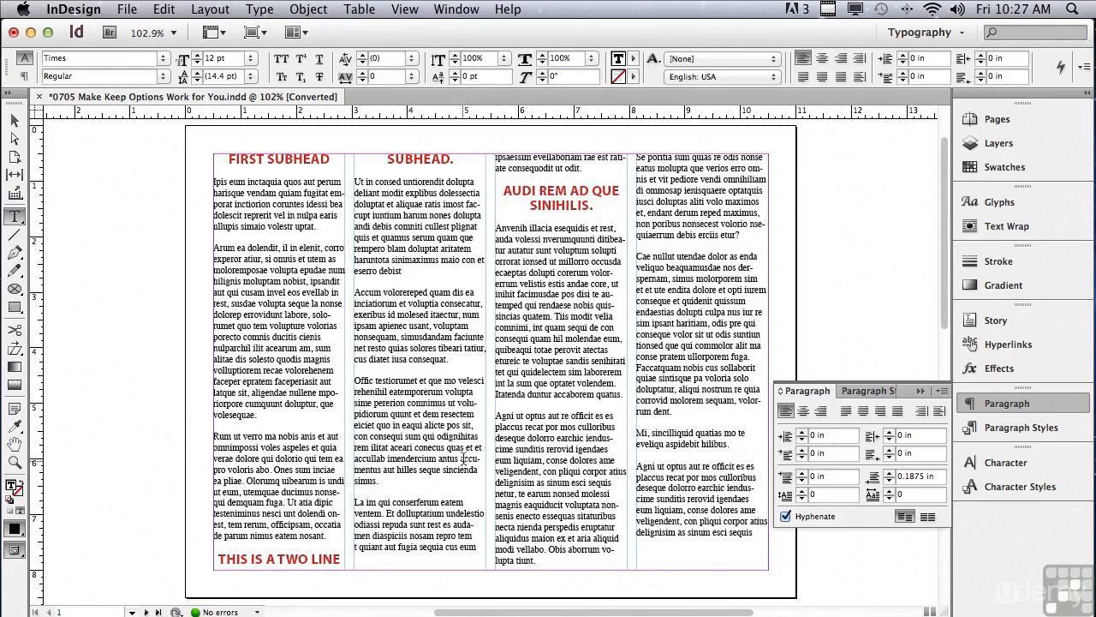
Turn on Keep Lines Together for the two-line subhead, using All Lines in Paragraph
click(277, 558)
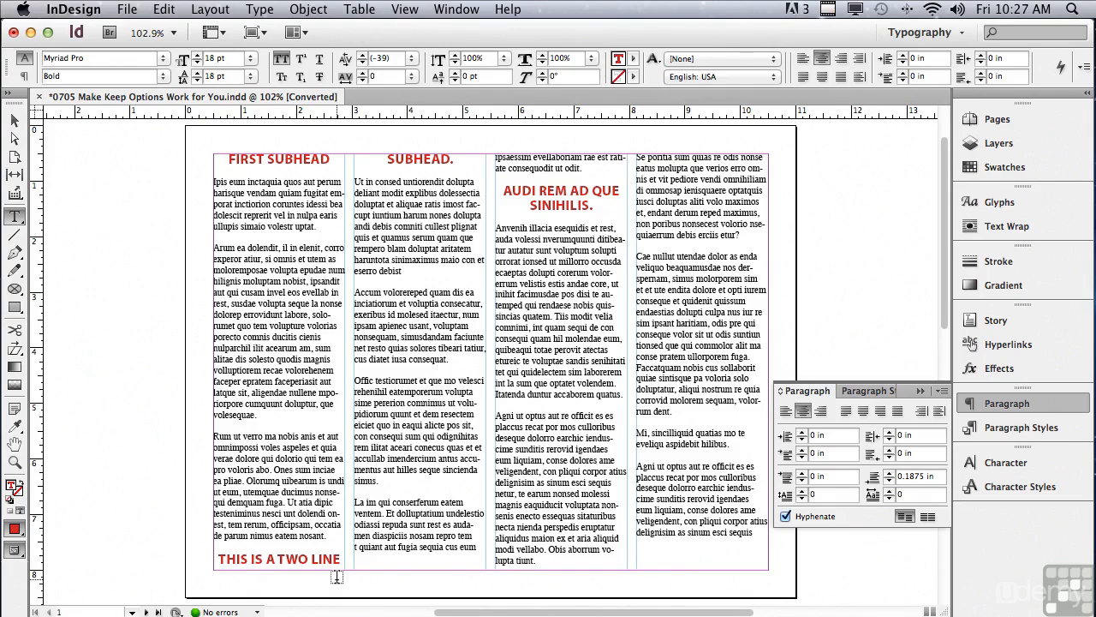
click(941, 392)
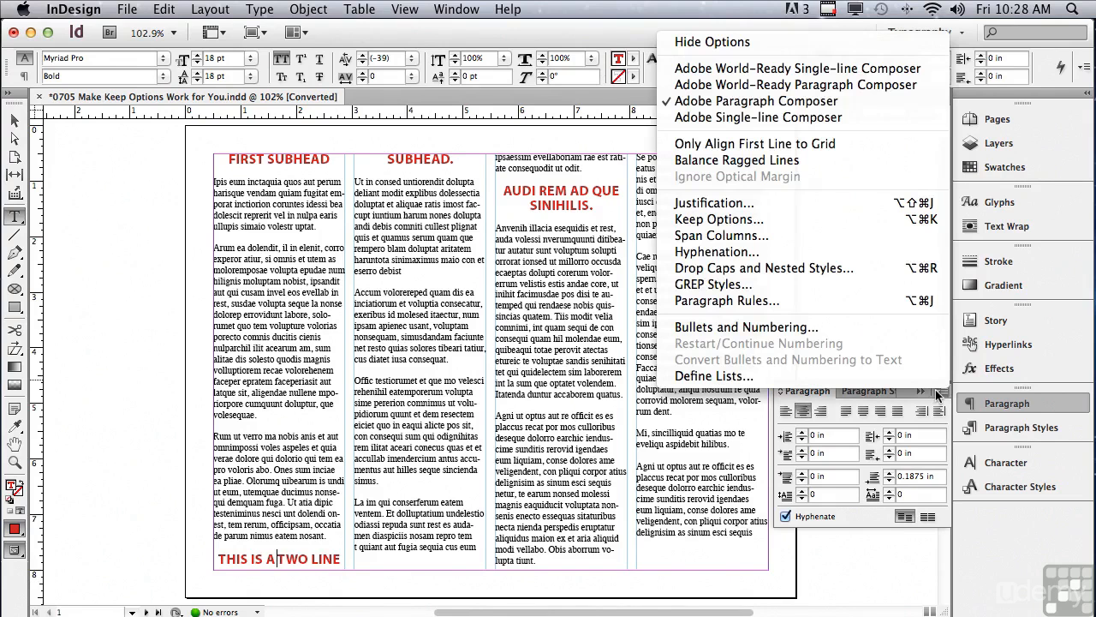
click(787, 221)
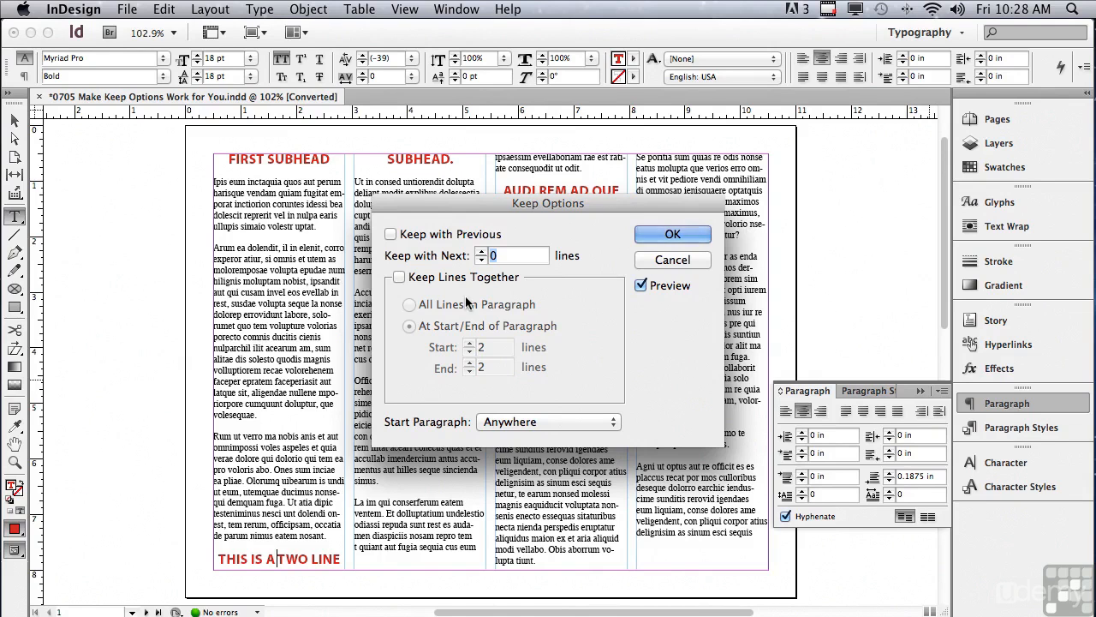
click(399, 277)
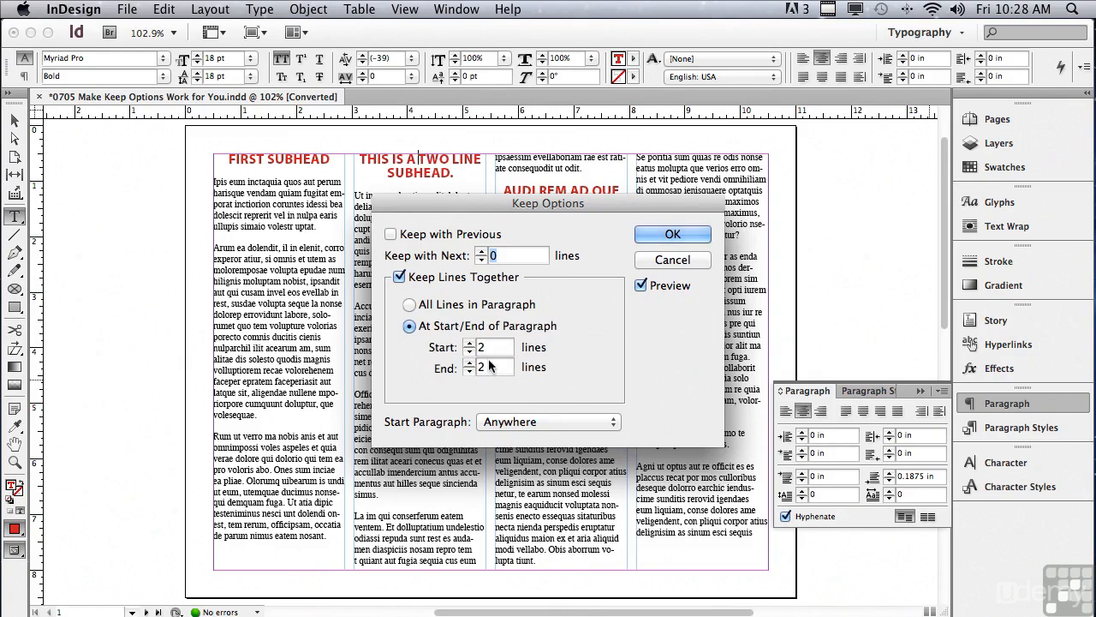
click(409, 306)
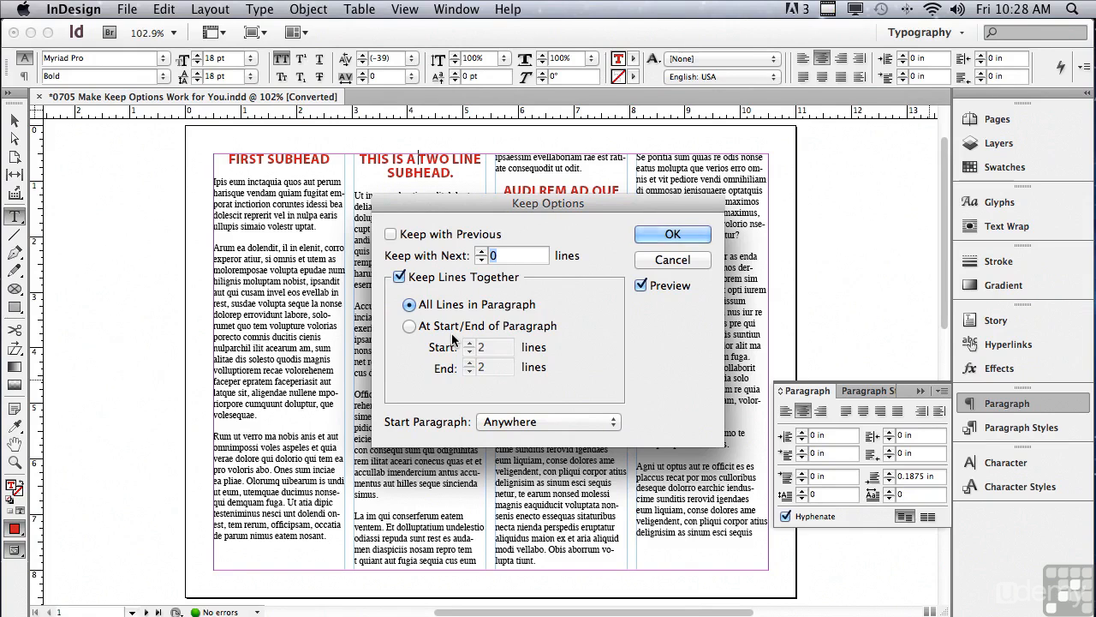
Set the two-line subhead's Keep with Next to 2 lines and apply the keep options
drag(428, 207, 424, 264)
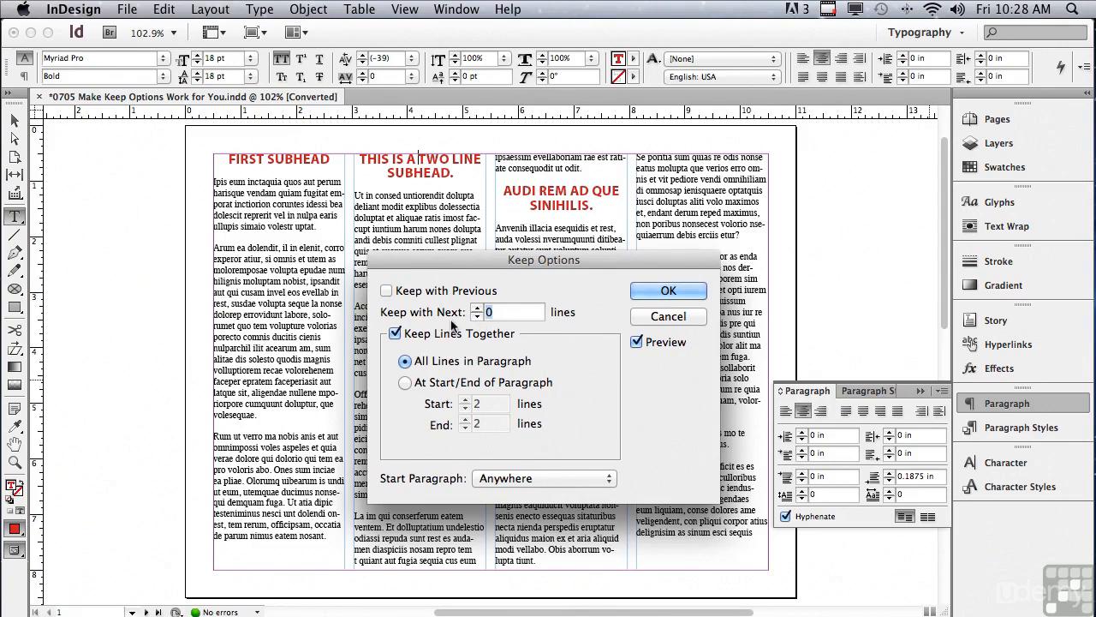
click(477, 308)
click(478, 308)
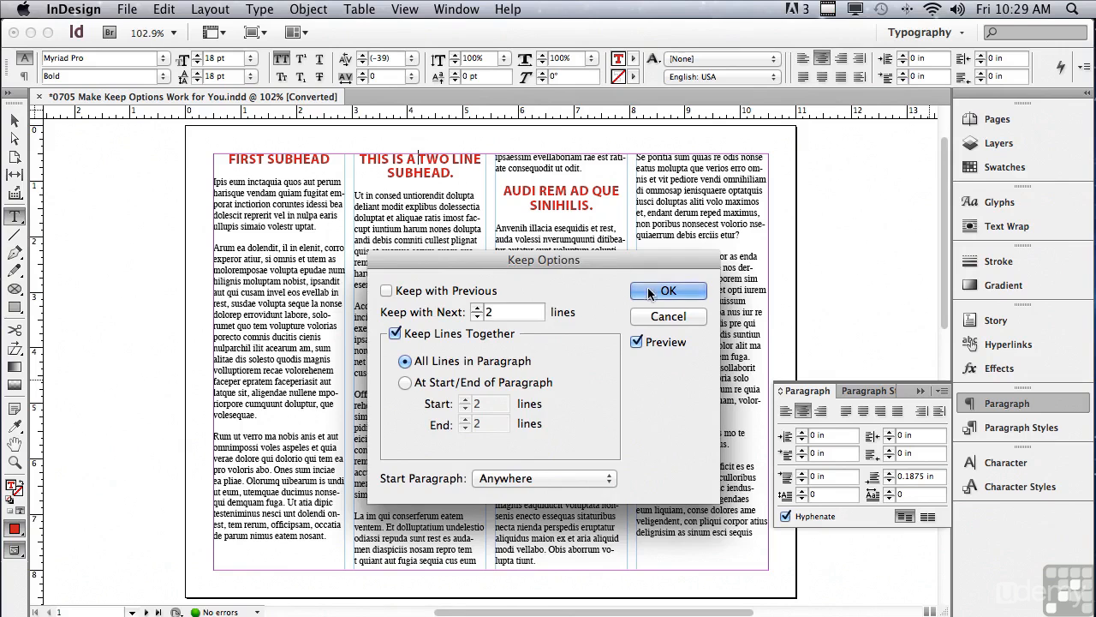
click(669, 290)
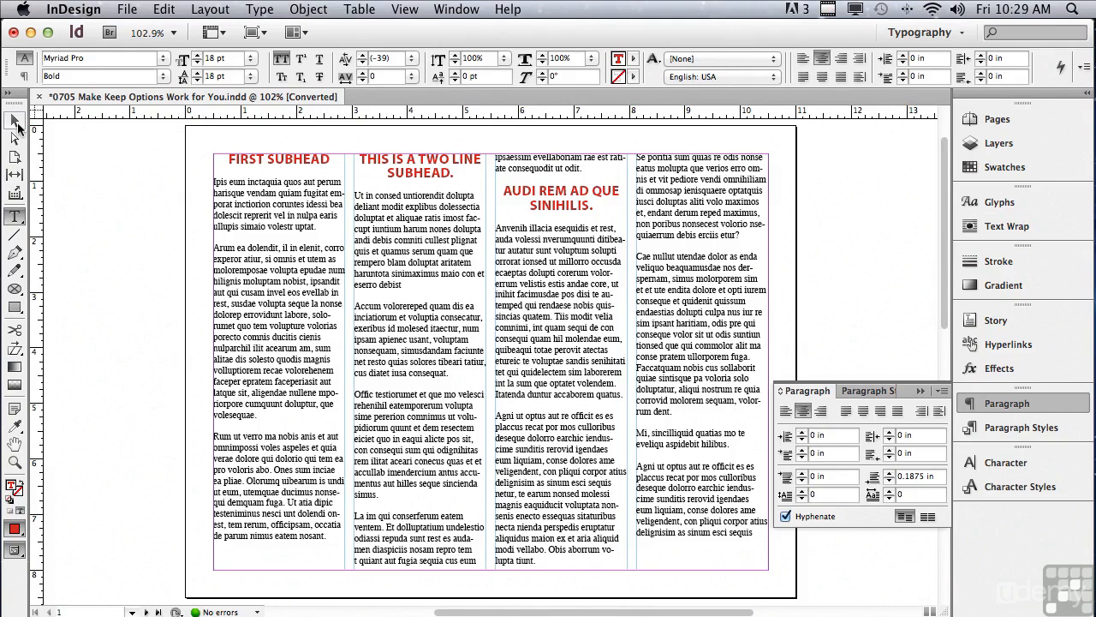
Test the subhead's keep options by lengthening the text frame to 8 in and about 8.37 in, and shortening it to about 8.21 in
click(18, 125)
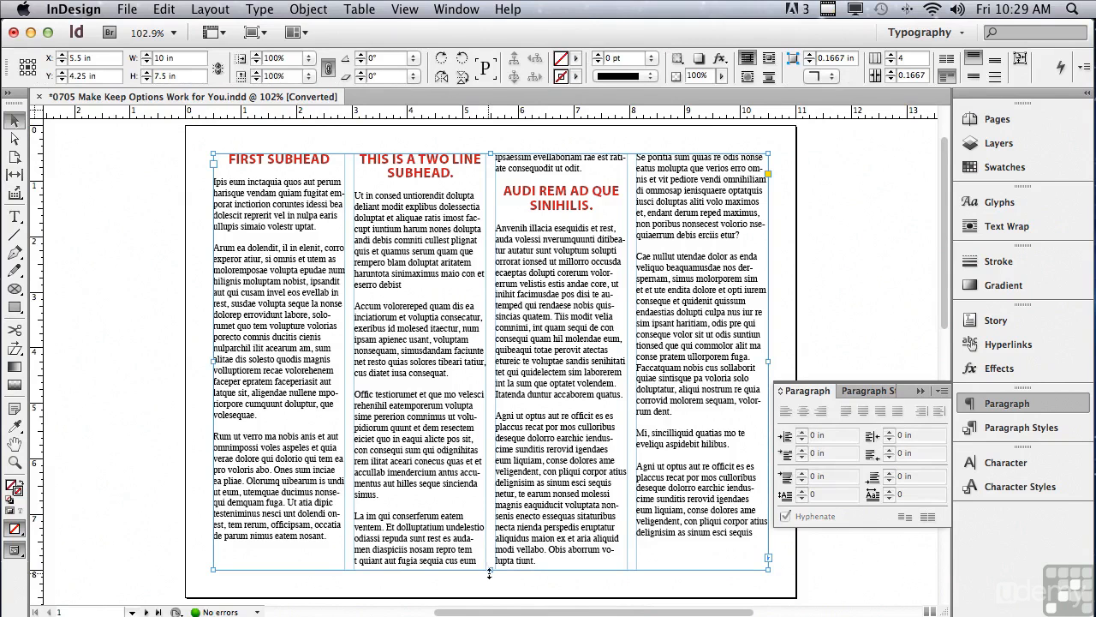
drag(490, 572, 488, 597)
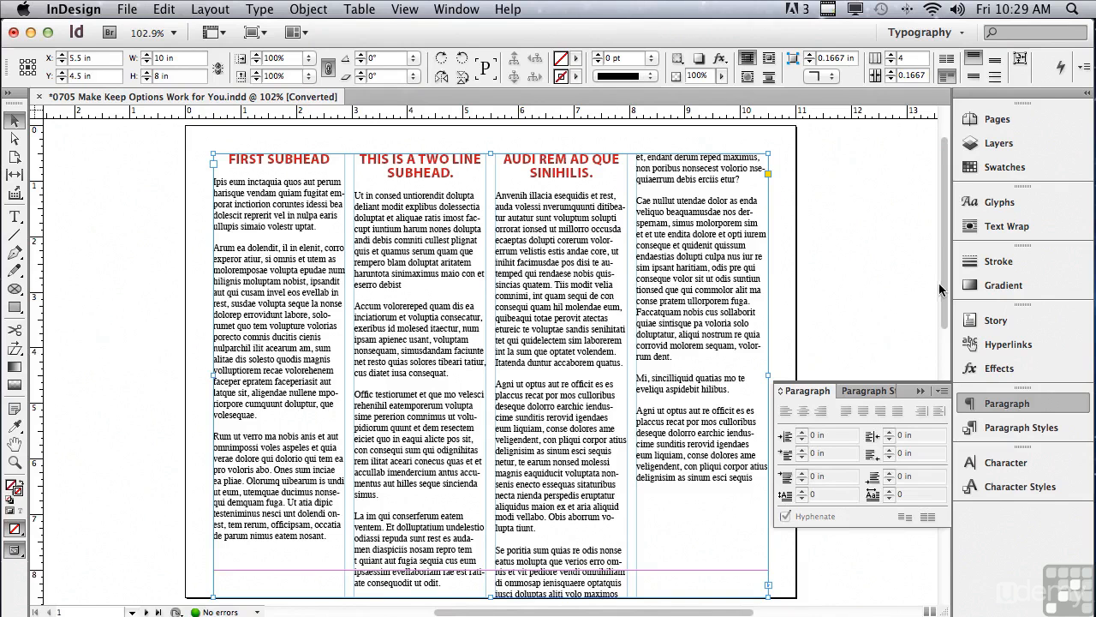
scroll(937, 304, down, 3)
drag(491, 525, 492, 548)
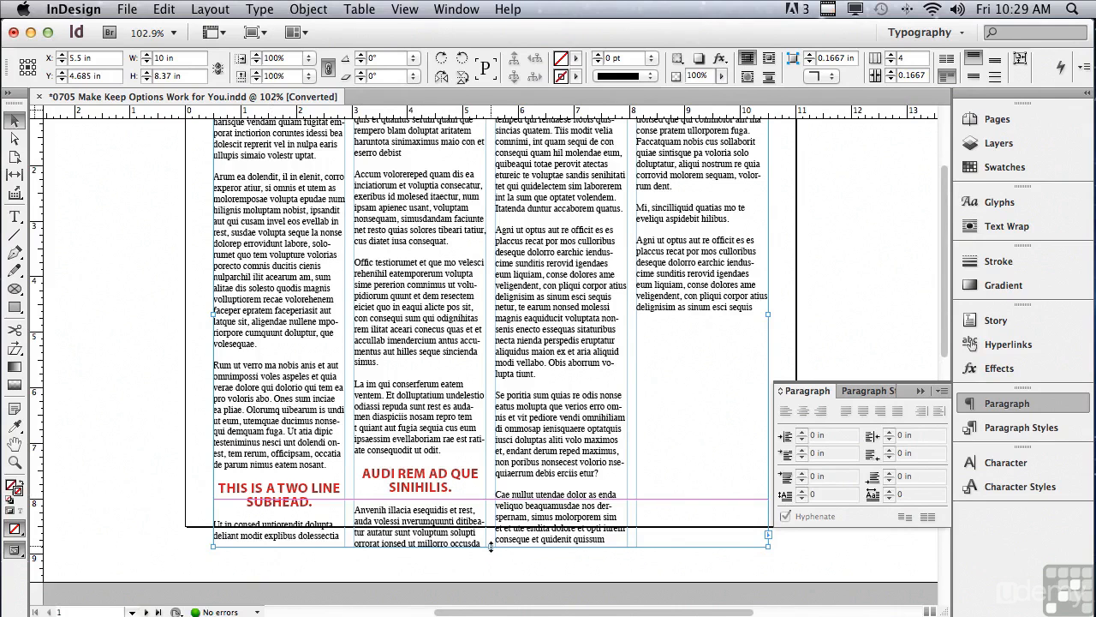
drag(490, 546, 492, 538)
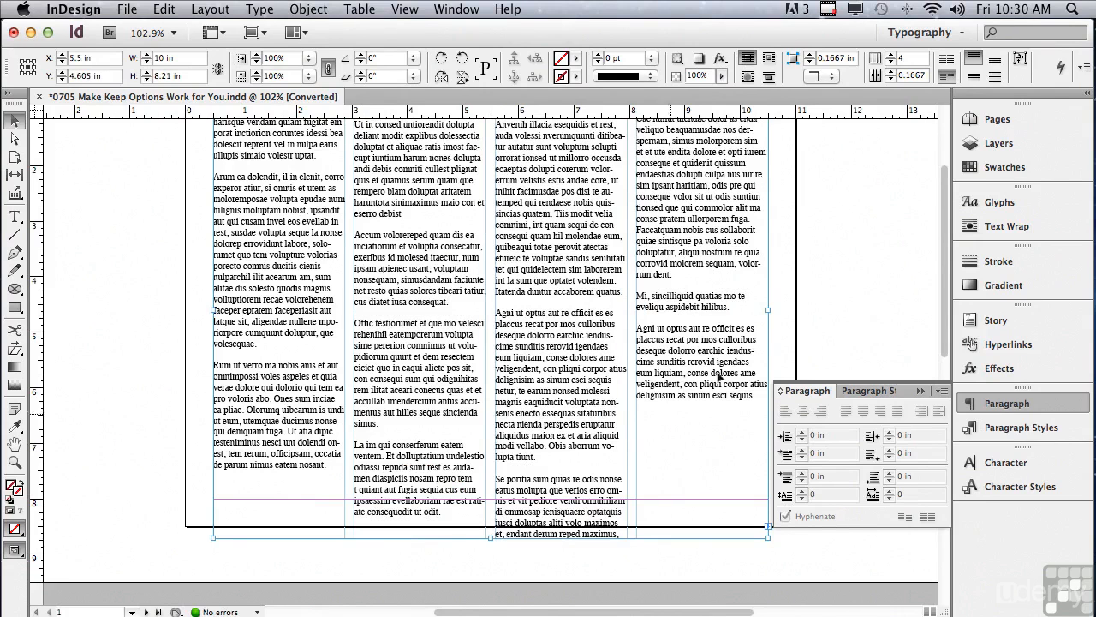
Shorten the text frame back to the bottom margin at a height of 7.5 in
drag(947, 257, 934, 217)
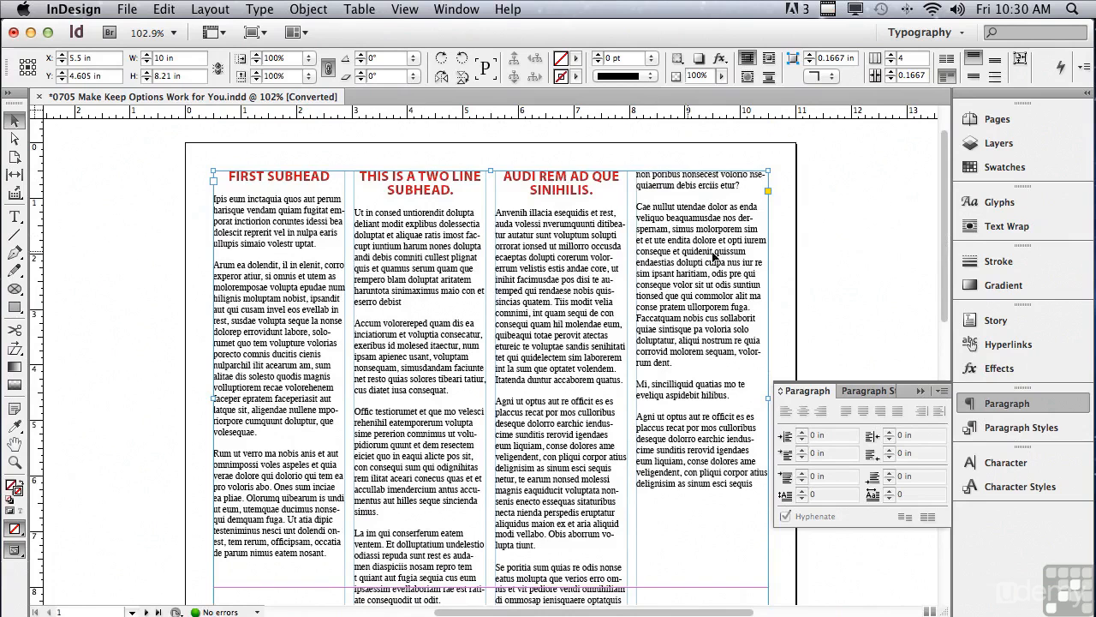
drag(947, 287, 941, 308)
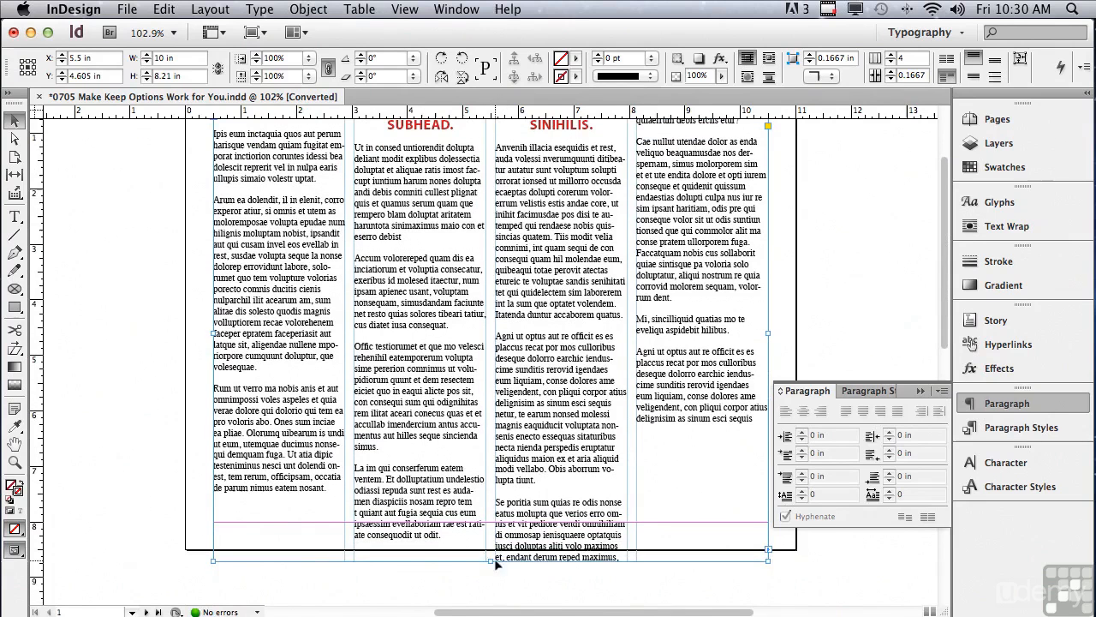
drag(492, 561, 493, 522)
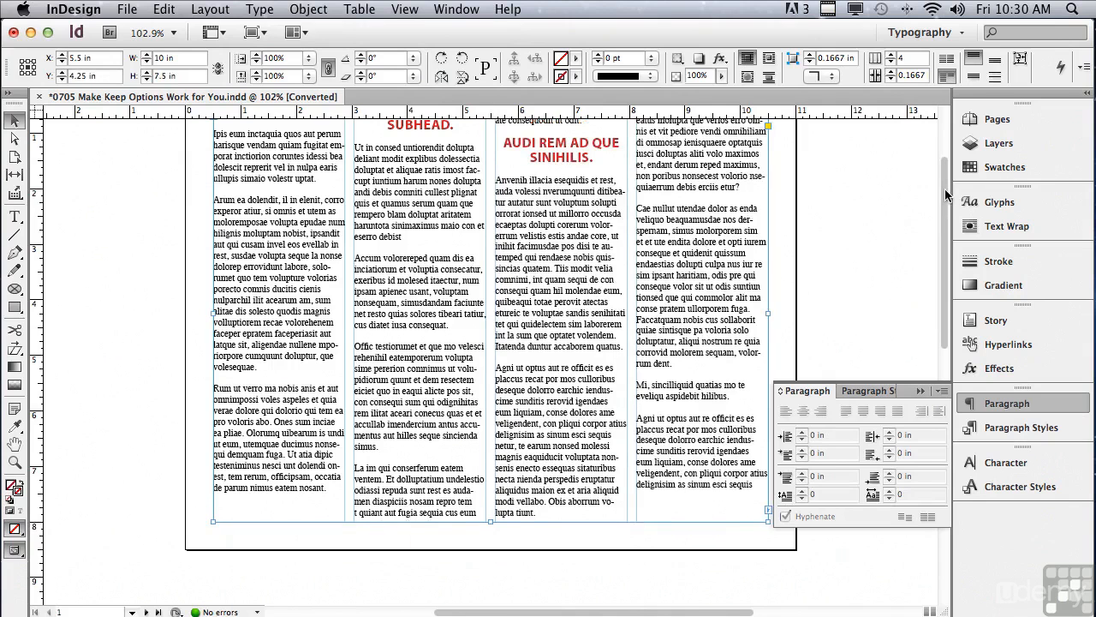
scroll(851, 174, up, 3)
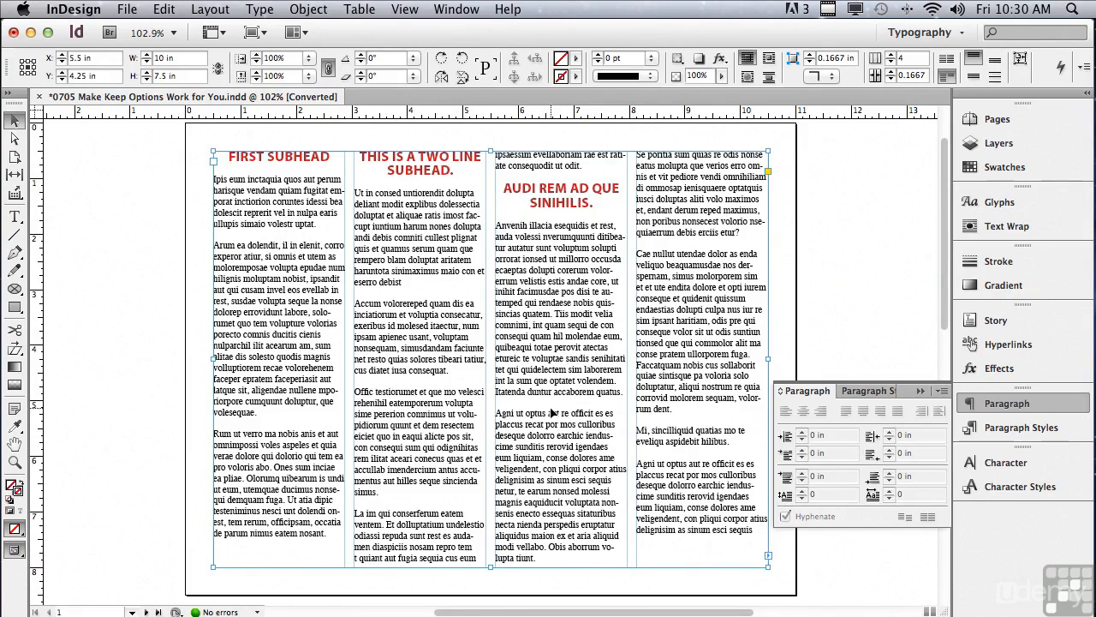
Test the body paragraph's keep setting by lengthening the text frame to about 7.81 in and reducing it to about 7.77 in
drag(490, 566, 491, 585)
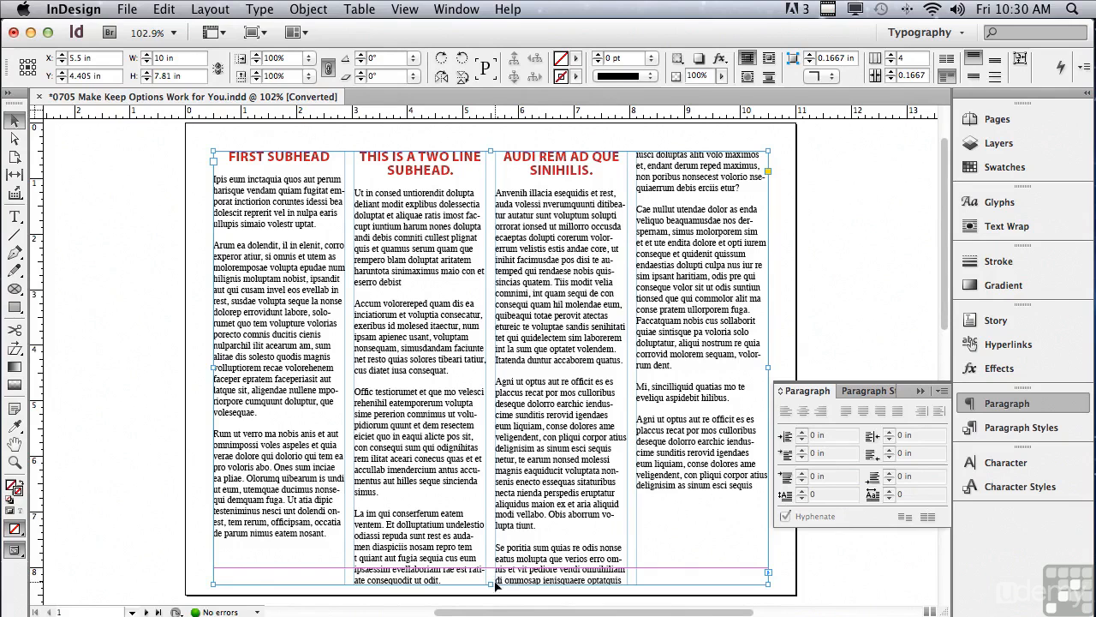
drag(492, 583, 490, 582)
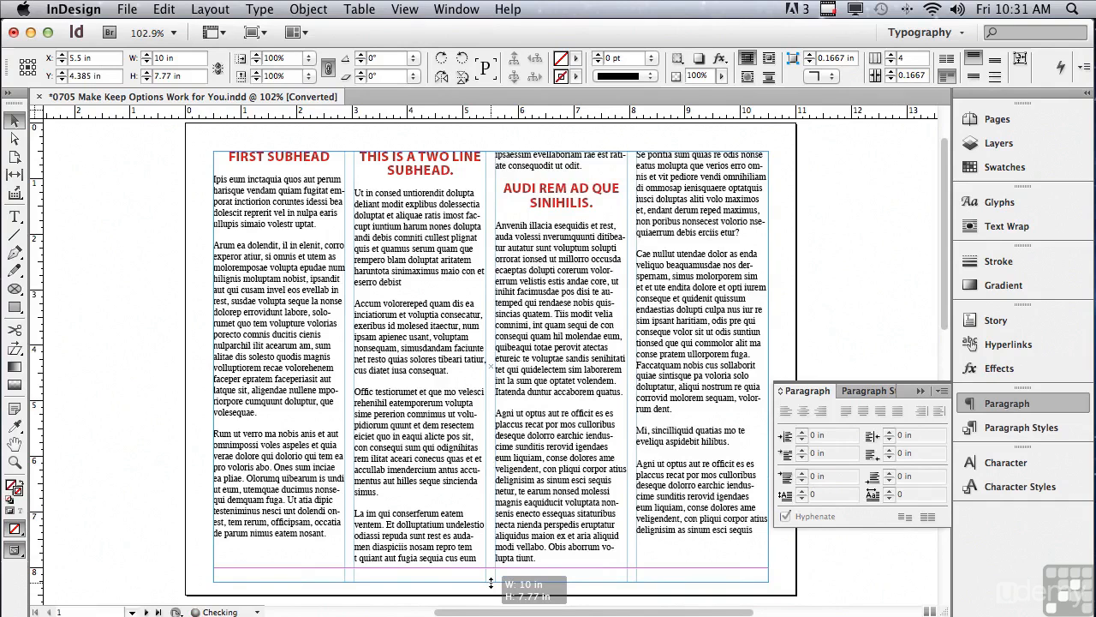
drag(491, 581, 491, 581)
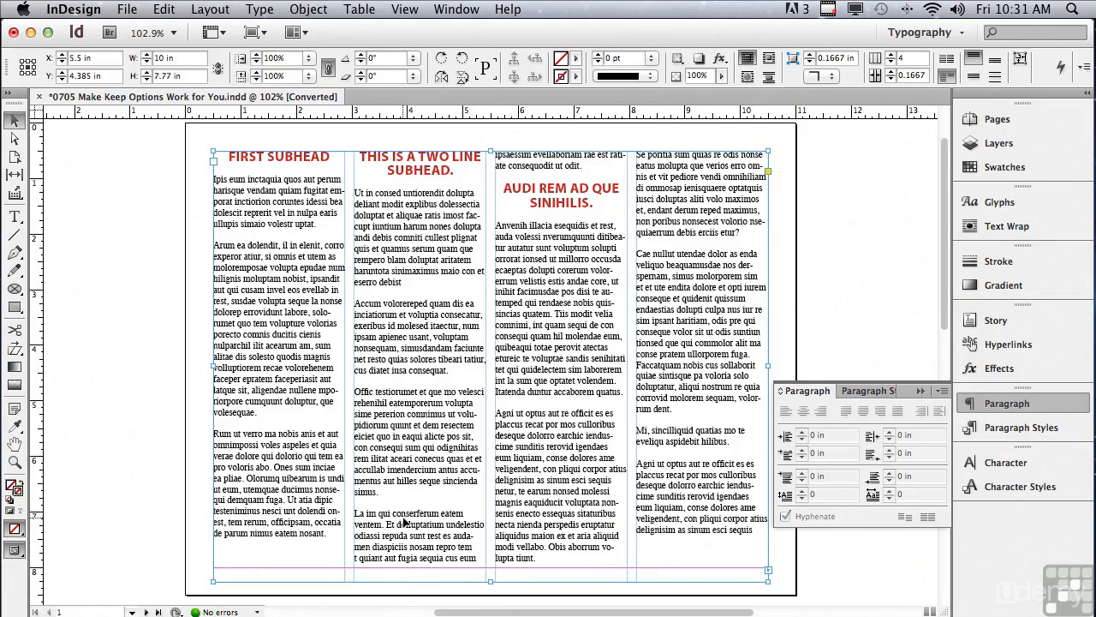
Shorten the text frame to about 6.75 in to test the column breaks, and lengthen it back to 7.5 in at the bottom margin
drag(490, 582, 492, 526)
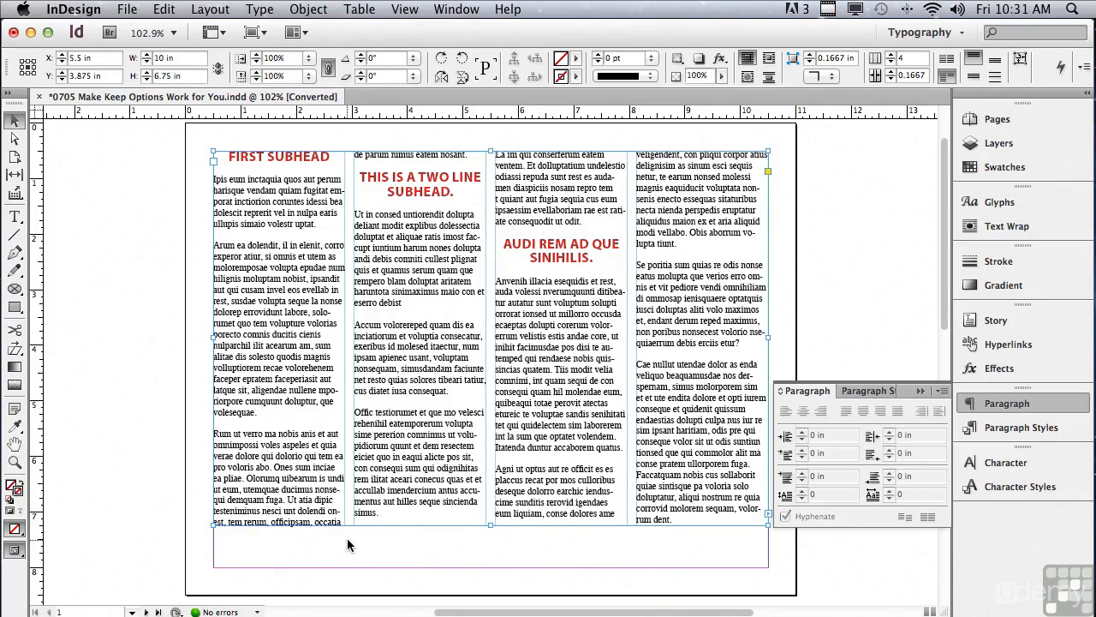
drag(492, 525, 492, 536)
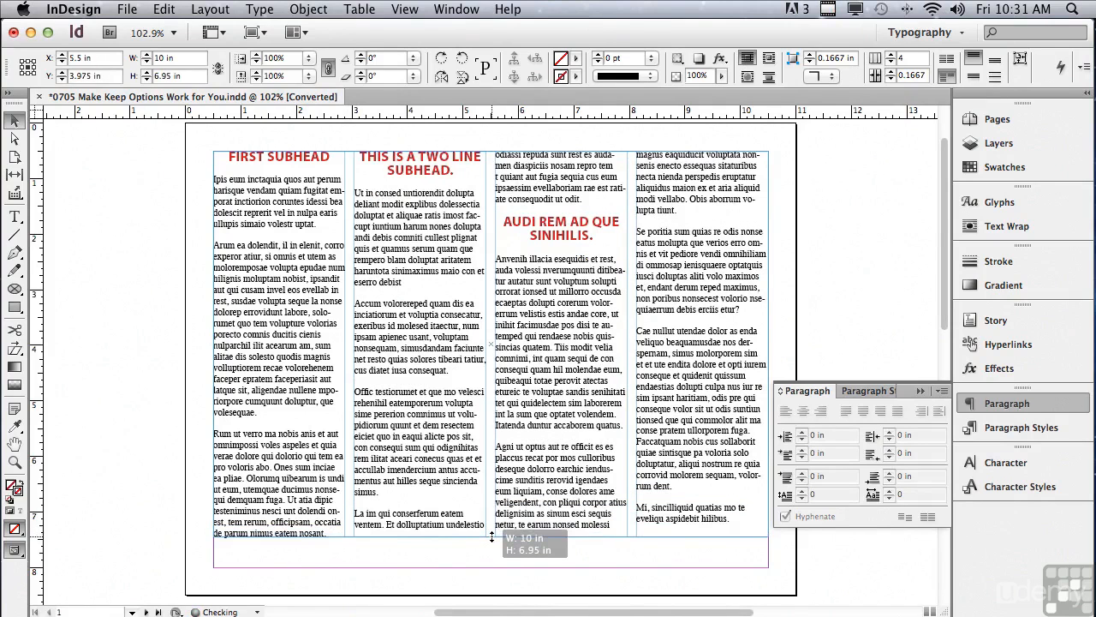
drag(492, 536, 492, 567)
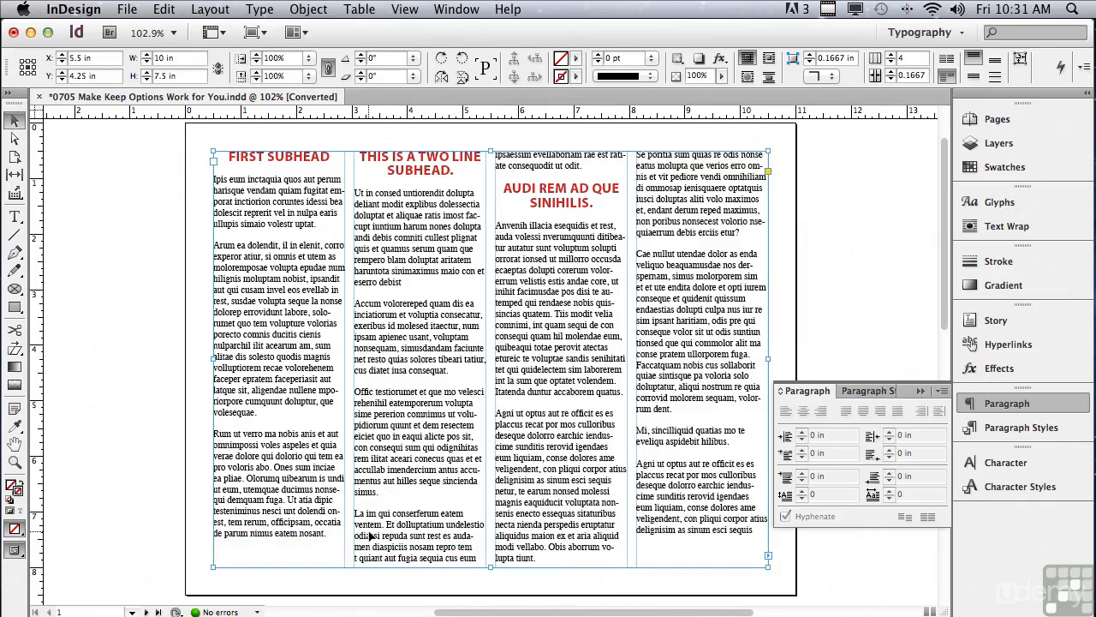